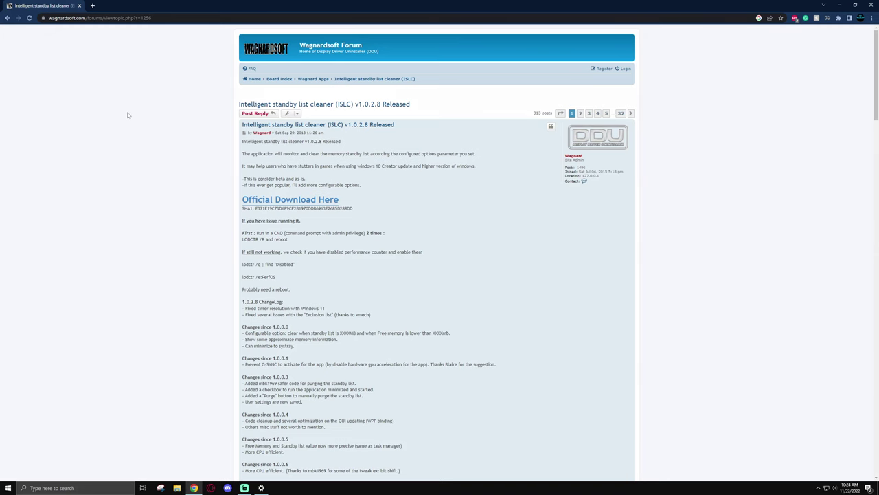
Download ISLC v1.0.2.8 through the official download link on the Wagnardsoft forum page.
{"action": "left_click_drag", "start_coordinate": [211, 4], "coordinate": [382, 142]}
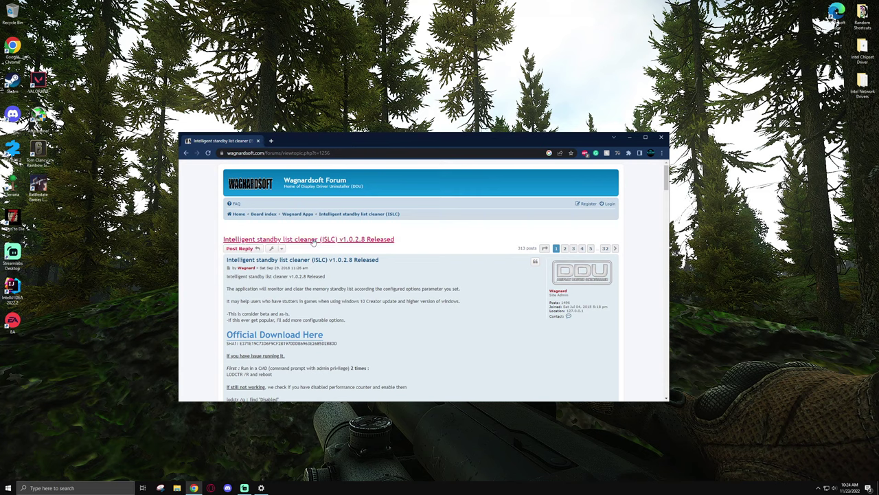
{"action": "scroll", "coordinate": [313, 240], "scroll_direction": "down", "scroll_amount": 2}
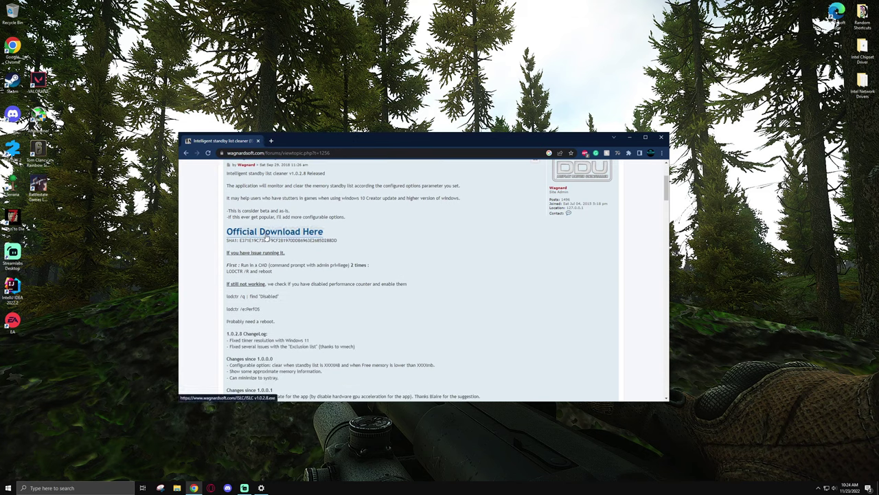
{"action": "left_click", "coordinate": [282, 238]}
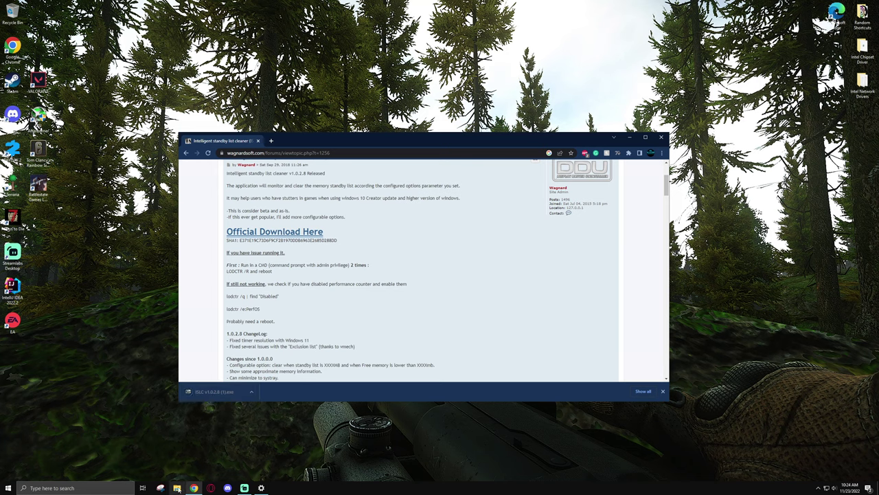
Open the Downloads folder in File Explorer and extract the ISLC v1.0.2.8 self-extracting archive there.
{"action": "left_click", "coordinate": [178, 487]}
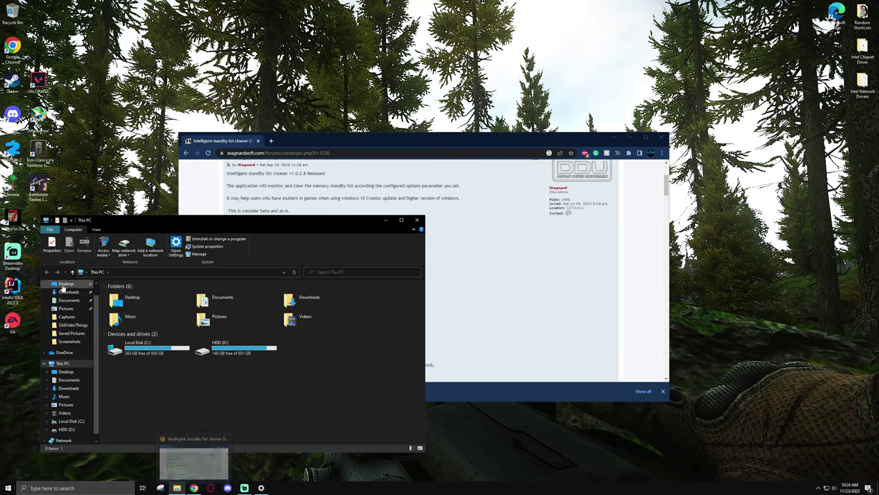
{"action": "left_click", "coordinate": [67, 292]}
{"action": "left_click", "coordinate": [125, 303]}
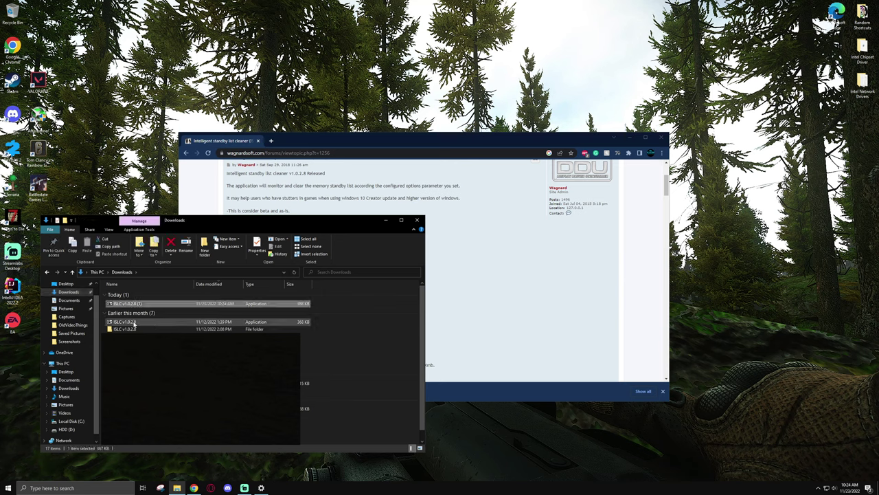
{"action": "double_click", "coordinate": [134, 323]}
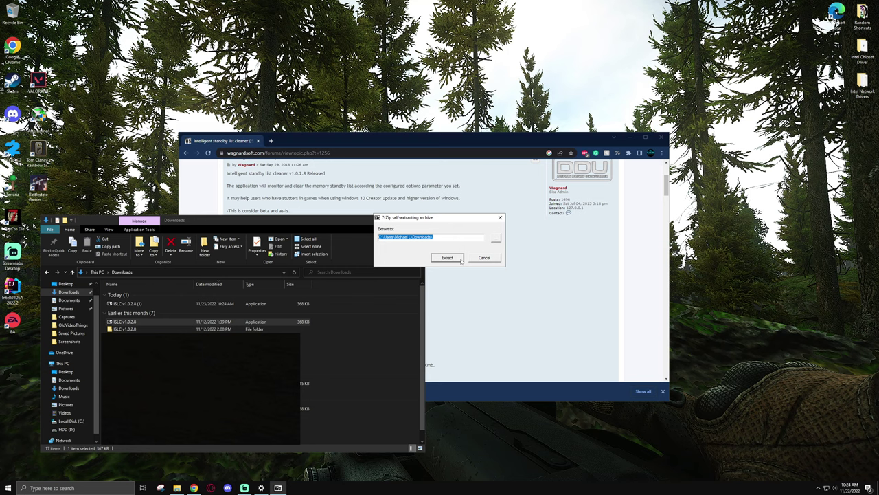
{"action": "left_click", "coordinate": [462, 259]}
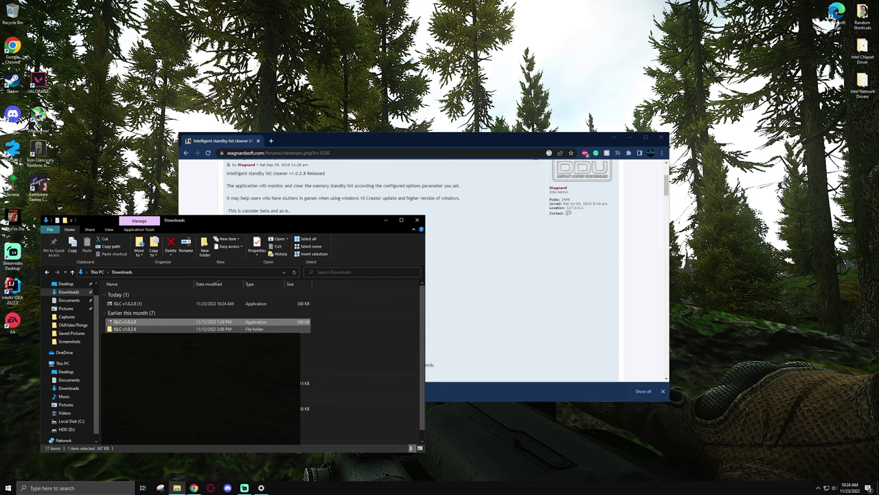
Launch the Intelligent standby list cleaner ISLC application from the extracted ISLC v1.0.2.8 folder and move its window to the middle of the screen.
{"action": "double_click", "coordinate": [128, 328]}
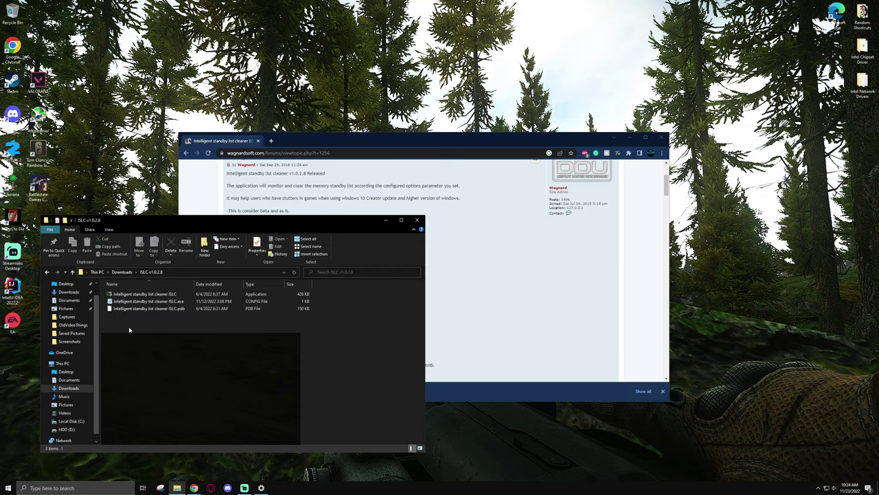
{"action": "left_click_drag", "start_coordinate": [131, 225], "coordinate": [191, 228]}
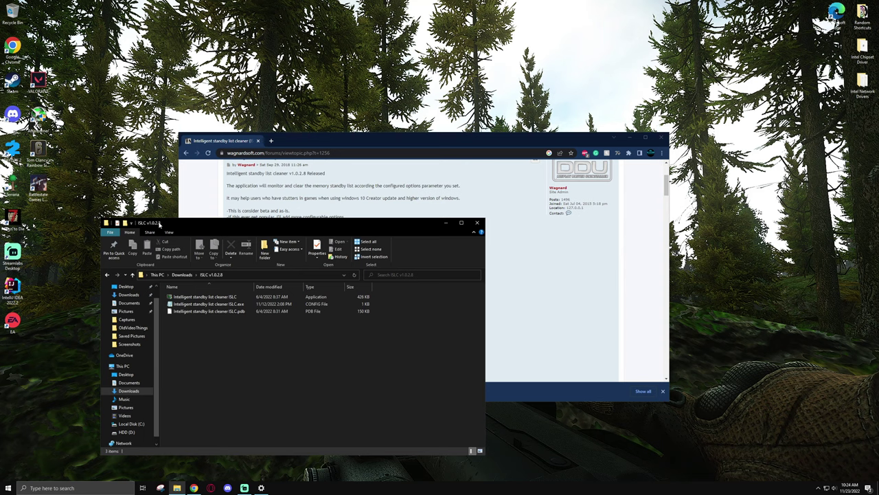
{"action": "left_click", "coordinate": [389, 297]}
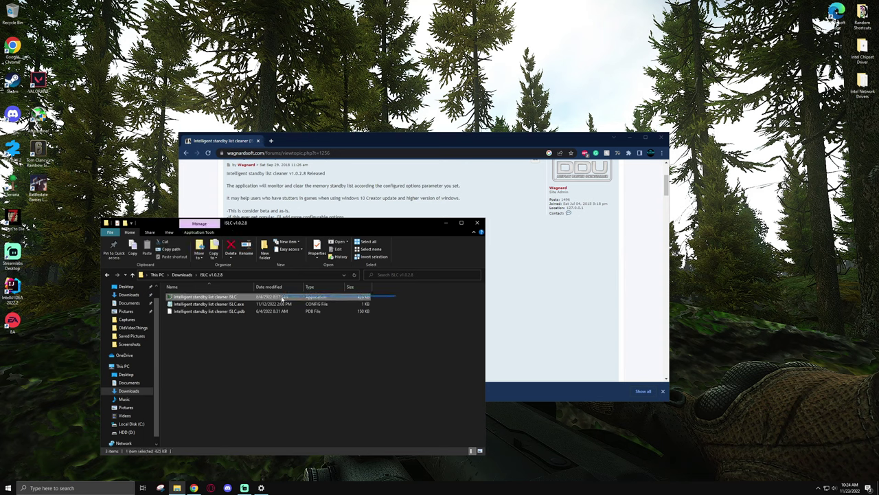
{"action": "double_click", "coordinate": [215, 297]}
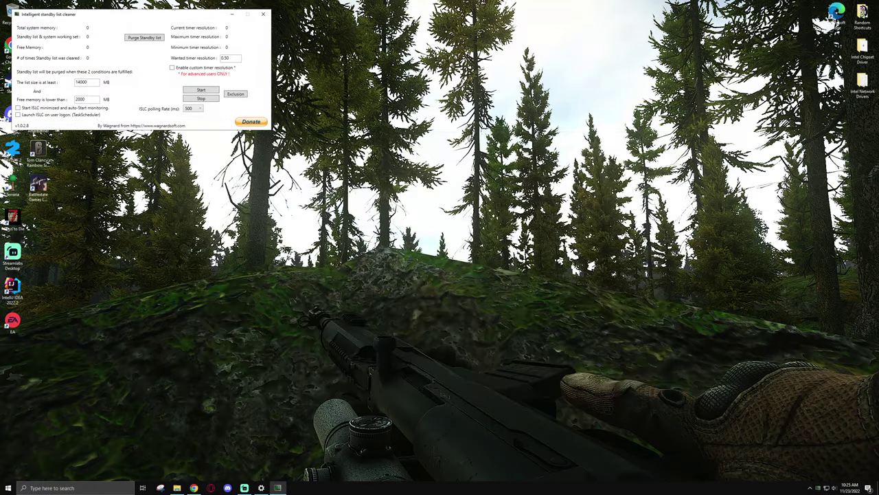
{"action": "left_click_drag", "start_coordinate": [157, 18], "coordinate": [444, 234]}
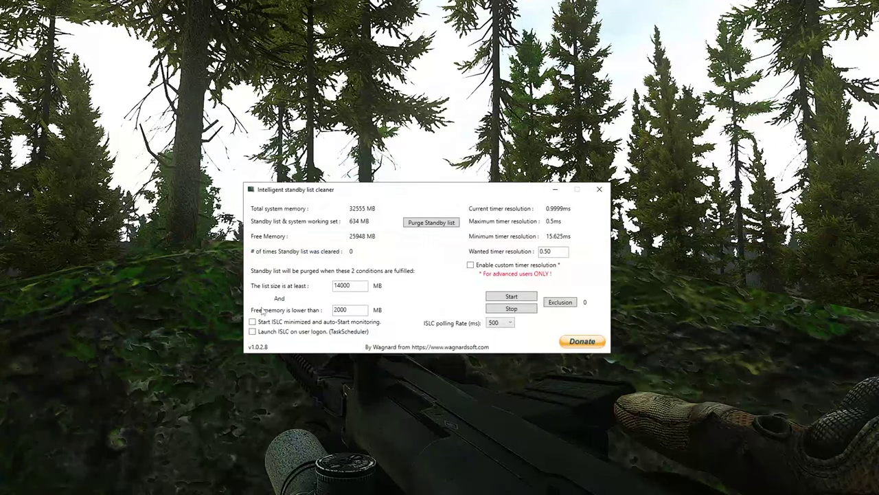
Set both purge conditions, the minimum list size and the free memory threshold, to 8000 MB.
{"action": "left_click", "coordinate": [360, 290]}
{"action": "left_click_drag", "start_coordinate": [355, 287], "coordinate": [313, 287]}
{"action": "type", "text": "8000"}
{"action": "left_click_drag", "start_coordinate": [354, 310], "coordinate": [314, 317]}
{"action": "type", "text": "8000"}
Set the minimum list size to 14000 MB and the free memory threshold to 2000 MB.
{"action": "left_click_drag", "start_coordinate": [353, 285], "coordinate": [321, 269]}
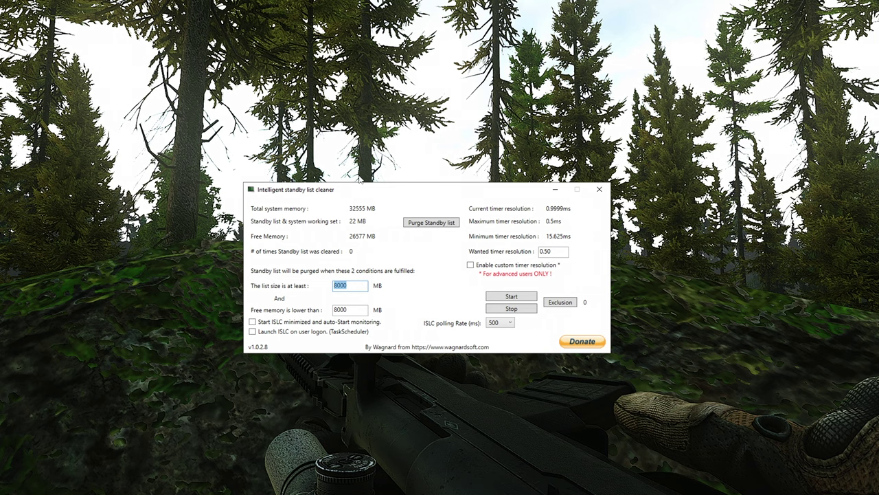
{"action": "type", "text": "14000"}
{"action": "left_click_drag", "start_coordinate": [354, 311], "coordinate": [283, 305]}
{"action": "type", "text": "2000"}
Switch to Task Scheduler and view the tasks in its library.
{"action": "key", "text": "super"}
{"action": "type", "text": "task manager"}
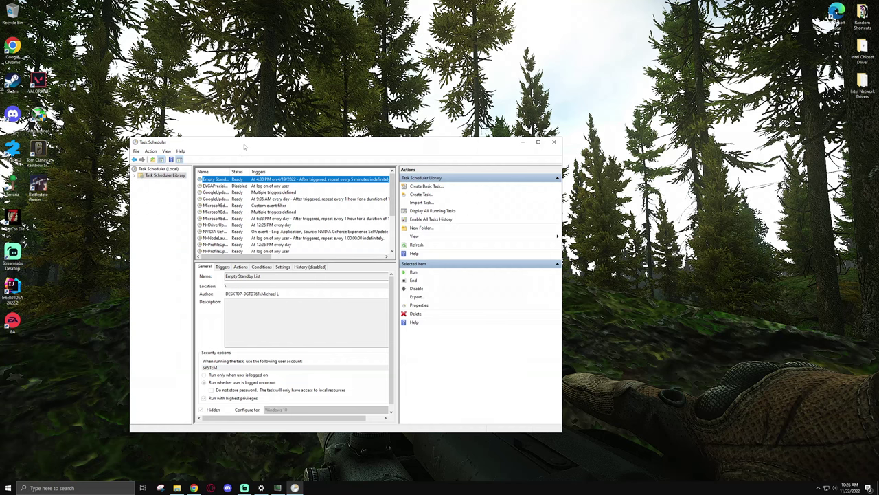
{"action": "left_click_drag", "start_coordinate": [147, 69], "coordinate": [110, 78]}
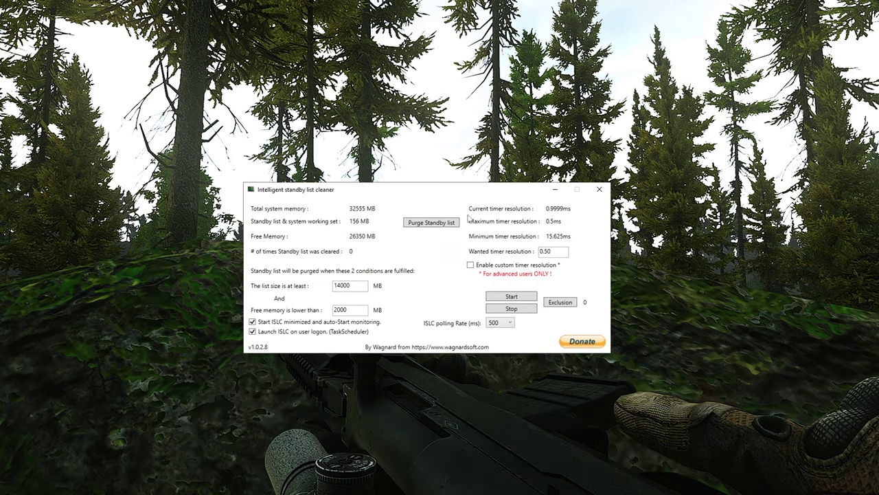
Examine the wanted timer resolution setting in Intelligent standby list cleaner.
{"action": "double_click", "coordinate": [563, 253]}
{"action": "left_click", "coordinate": [547, 253]}
{"action": "double_click", "coordinate": [547, 252]}
Examine the available ISLC polling rates, including the 250 ms option, and the minimum list size setting.
{"action": "left_click", "coordinate": [498, 324]}
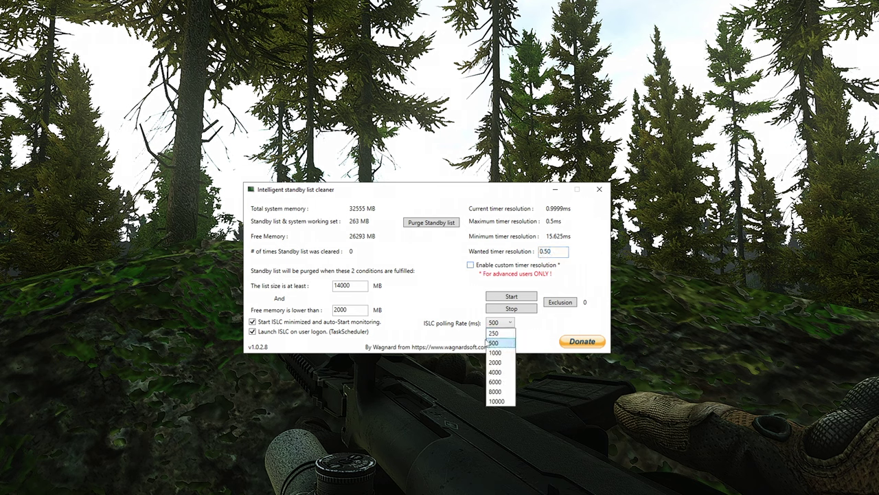
{"action": "left_click", "coordinate": [452, 320]}
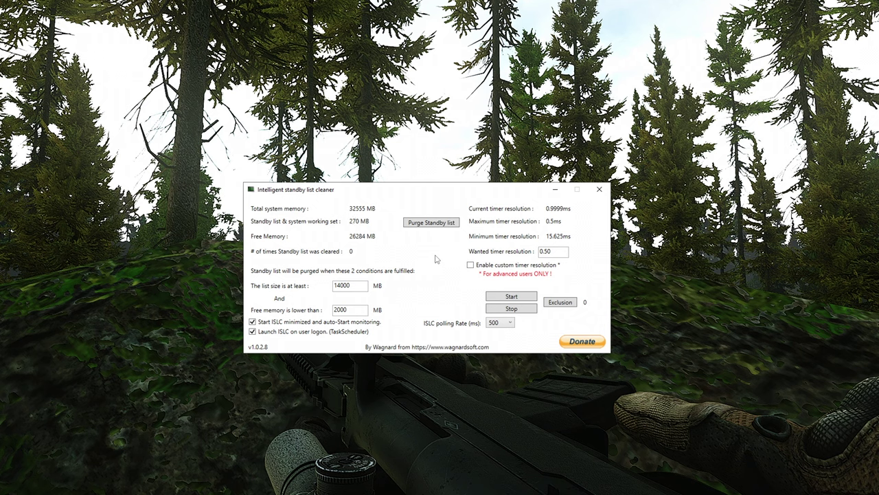
{"action": "double_click", "coordinate": [339, 286]}
{"action": "left_click", "coordinate": [512, 322]}
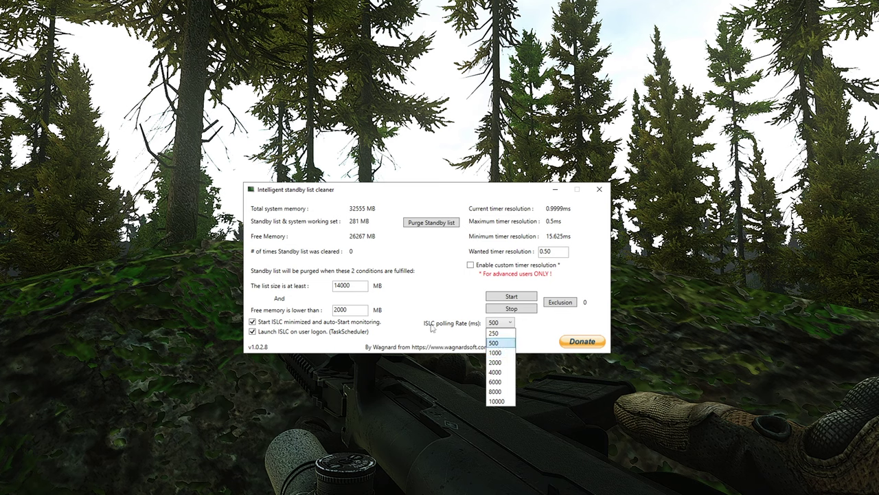
{"action": "key", "text": "Up"}
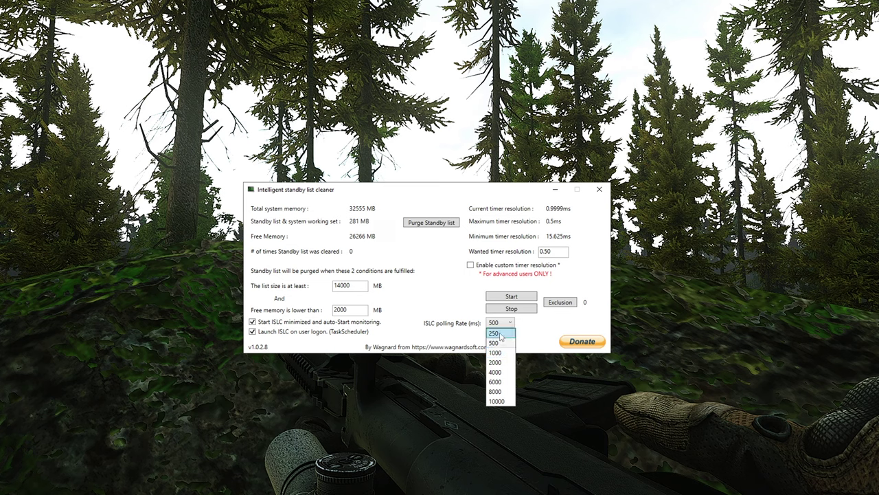
{"action": "left_click", "coordinate": [435, 289]}
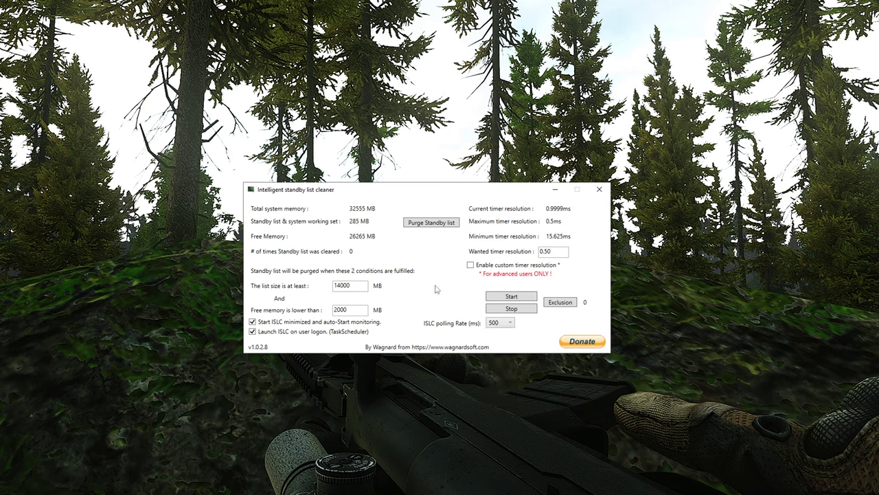